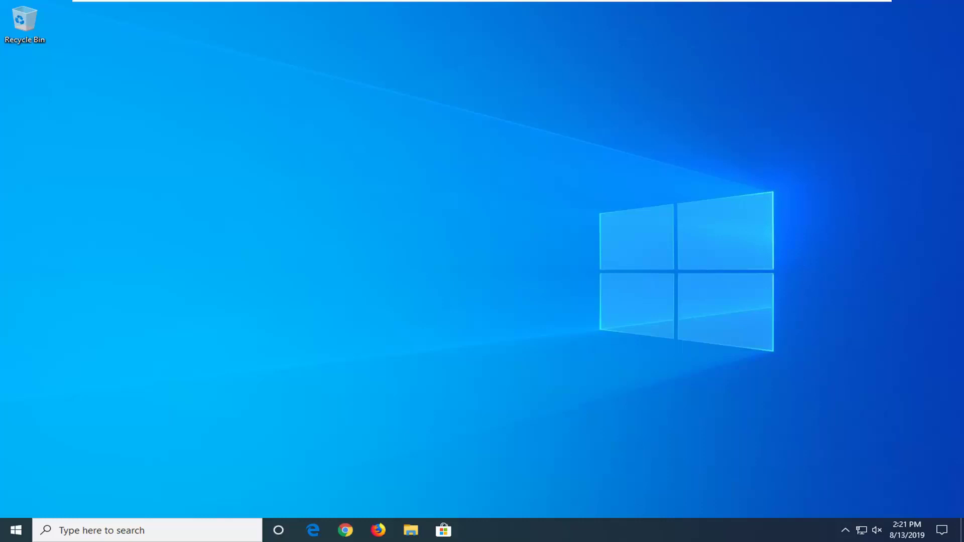
Step: Search the Start menu for 'regedit' and bring up Registry Editor's launch options
{"action": "left_click", "coordinate": [12, 531]}
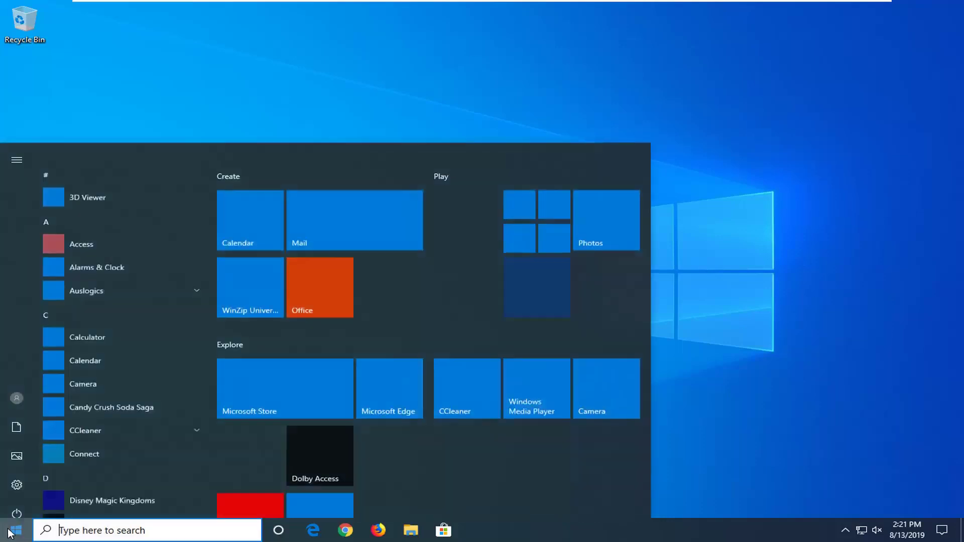
{"action": "type", "text": "regedit"}
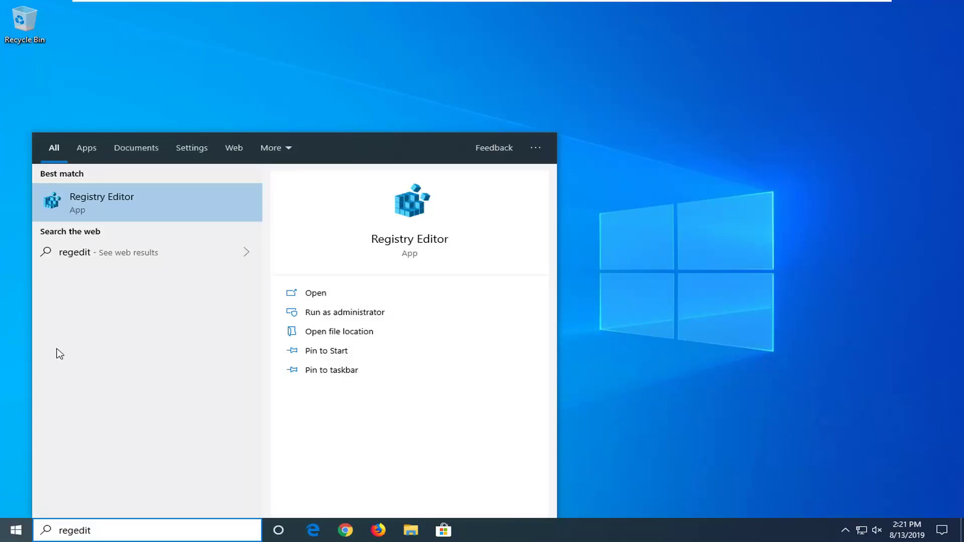
{"action": "right_click", "coordinate": [88, 205]}
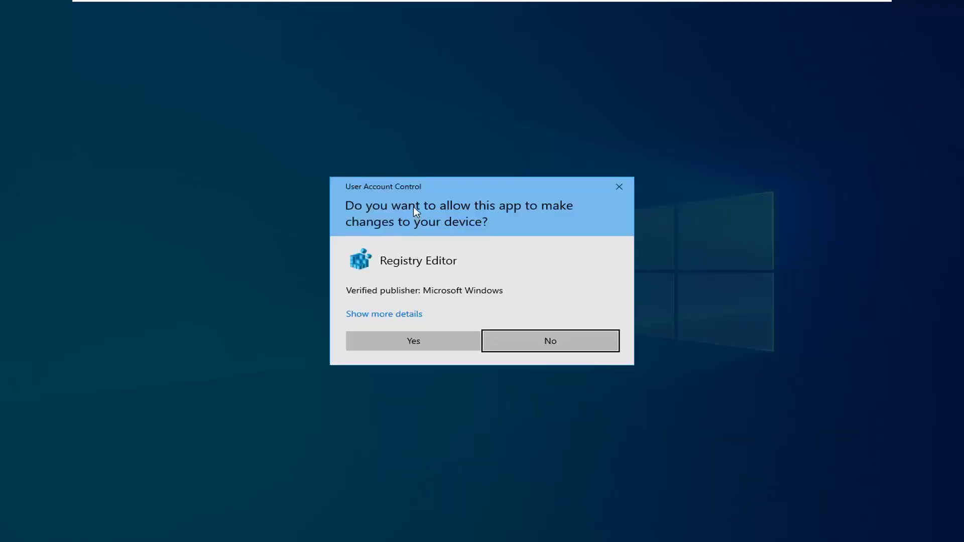
Step: Approve the UAC prompt, collapse HKEY_LOCAL_MACHINE and select Computer
{"action": "left_click", "coordinate": [406, 336]}
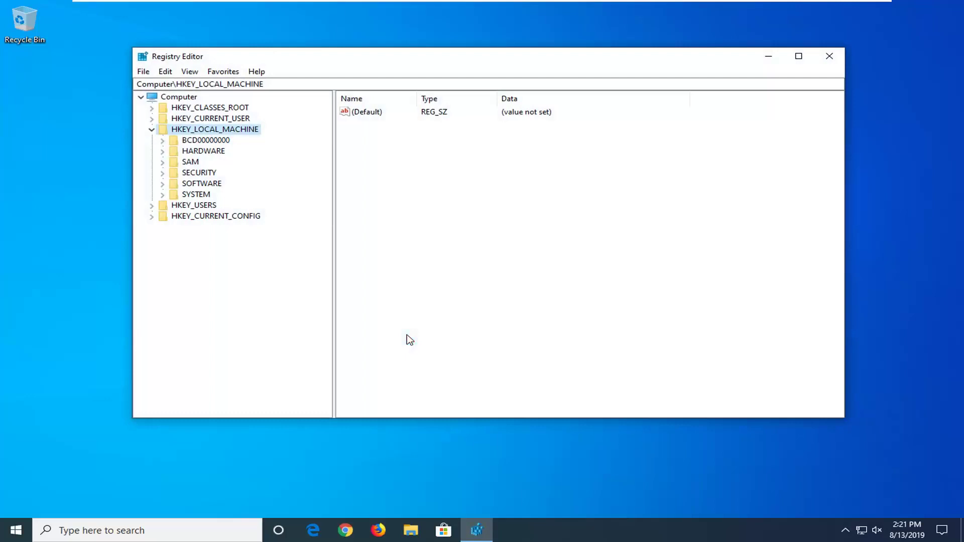
{"action": "left_click", "coordinate": [151, 129]}
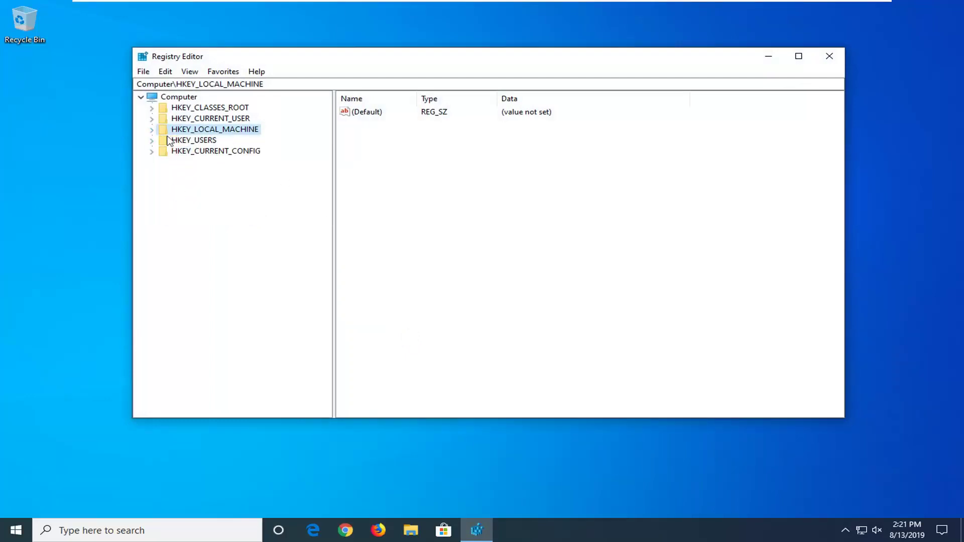
{"action": "left_click", "coordinate": [161, 99]}
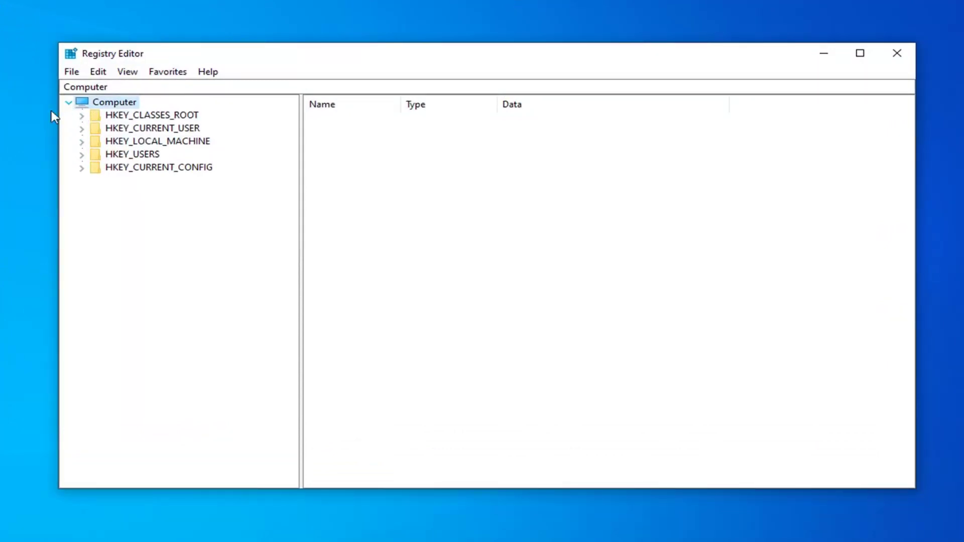
Step: Open the registry Export dialog from File and cancel it without exporting
{"action": "left_click", "coordinate": [70, 72]}
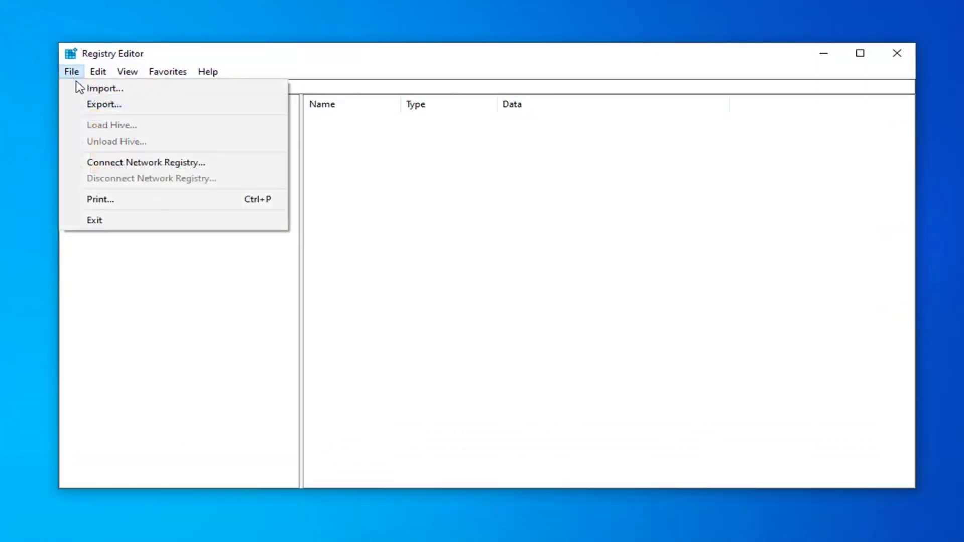
{"action": "left_click", "coordinate": [95, 105]}
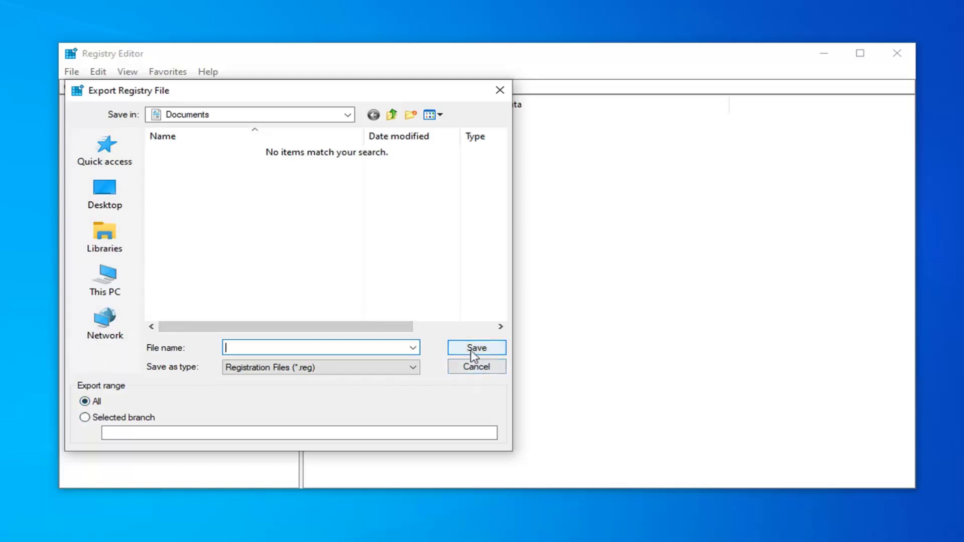
{"action": "left_click", "coordinate": [471, 369]}
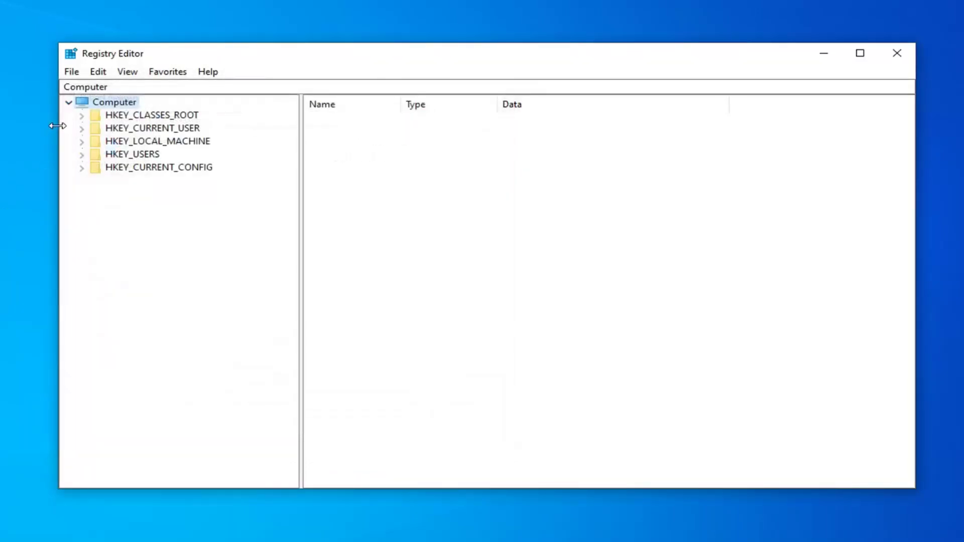
Step: Open the registry Import dialog from File and cancel it without importing
{"action": "left_click", "coordinate": [71, 72]}
{"action": "left_click", "coordinate": [103, 89]}
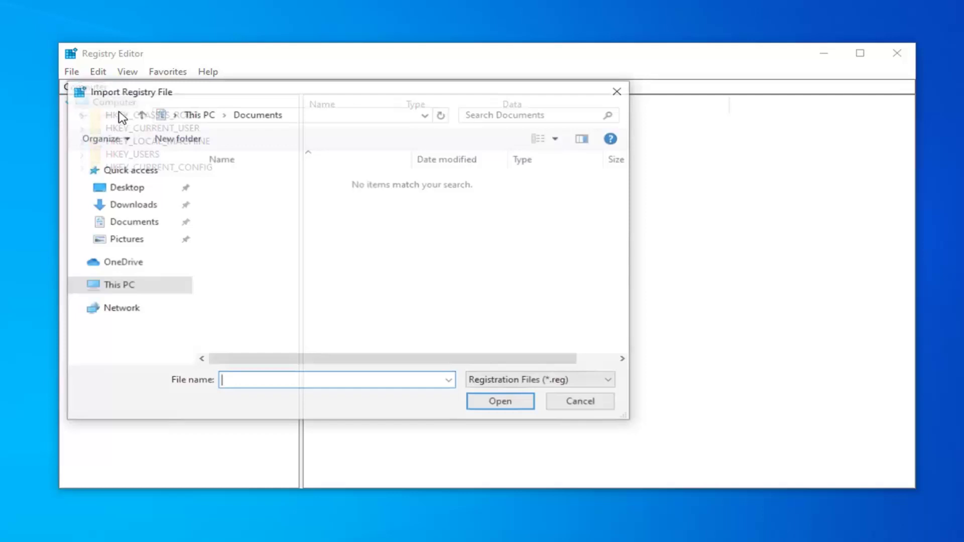
{"action": "left_click", "coordinate": [586, 407]}
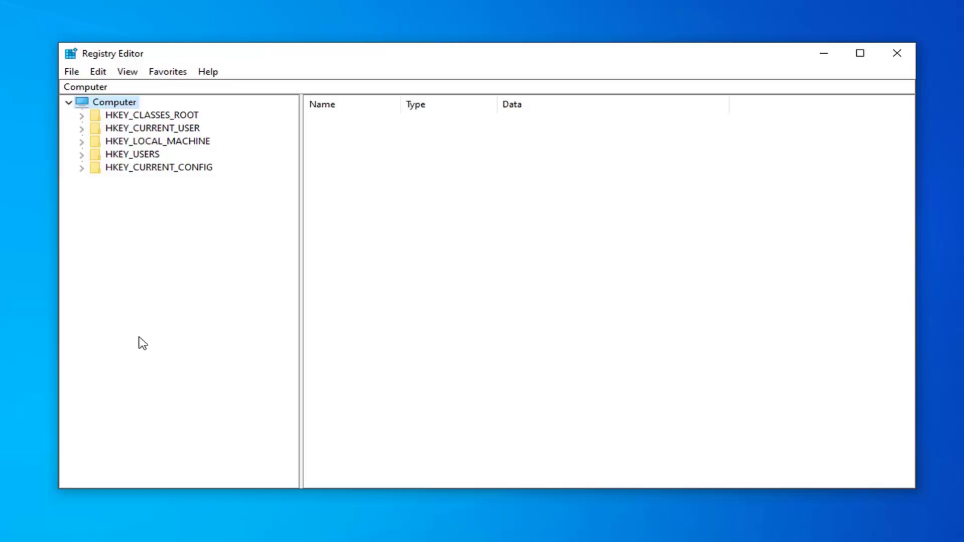
Step: Switch between HKEY_CURRENT_USER and HKEY_LOCAL_MACHINE, ending on HKEY_LOCAL_MACHINE
{"action": "left_click", "coordinate": [157, 129]}
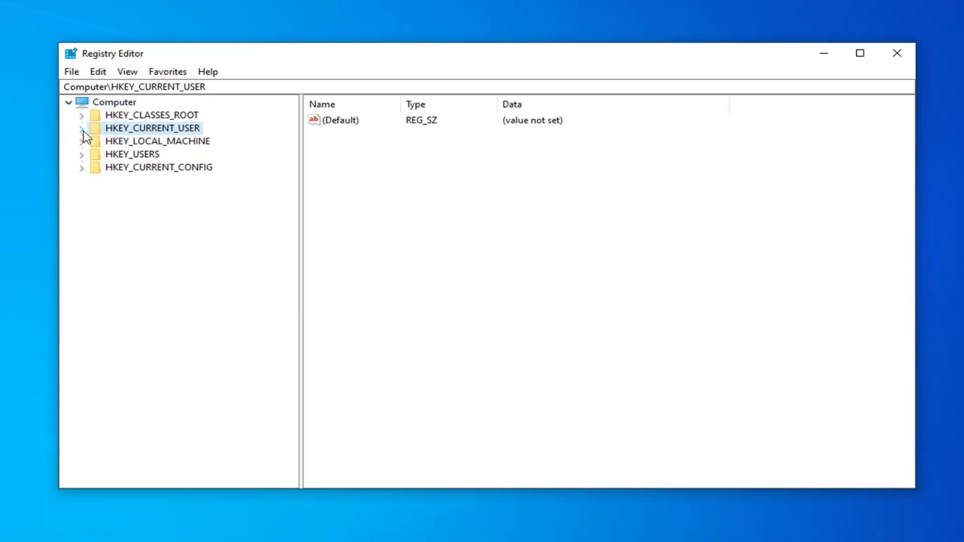
{"action": "left_click", "coordinate": [176, 144]}
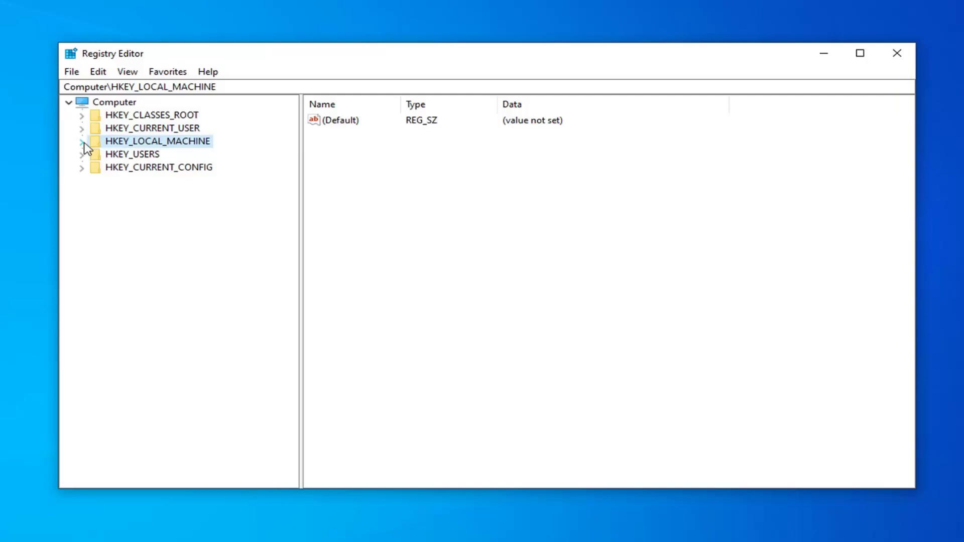
{"action": "left_click", "coordinate": [119, 127]}
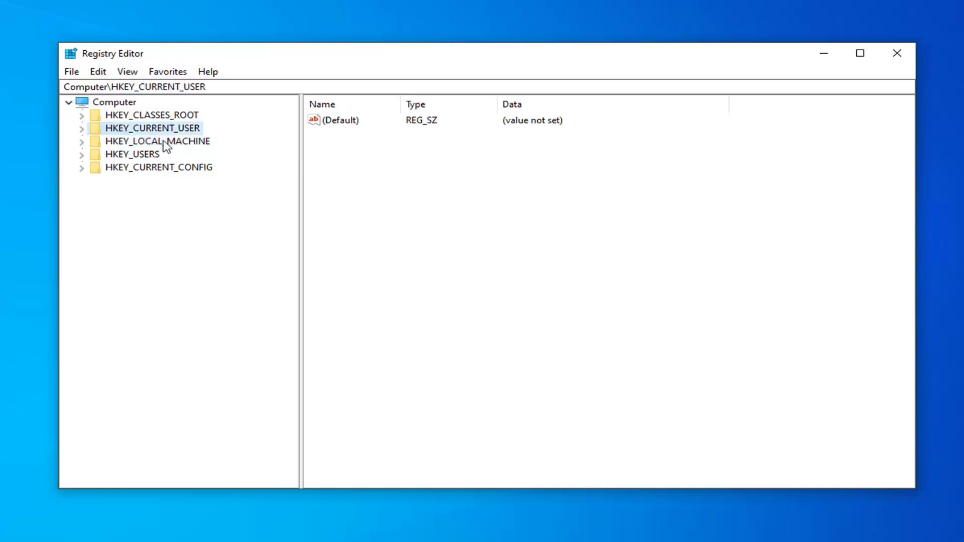
{"action": "left_click", "coordinate": [144, 142]}
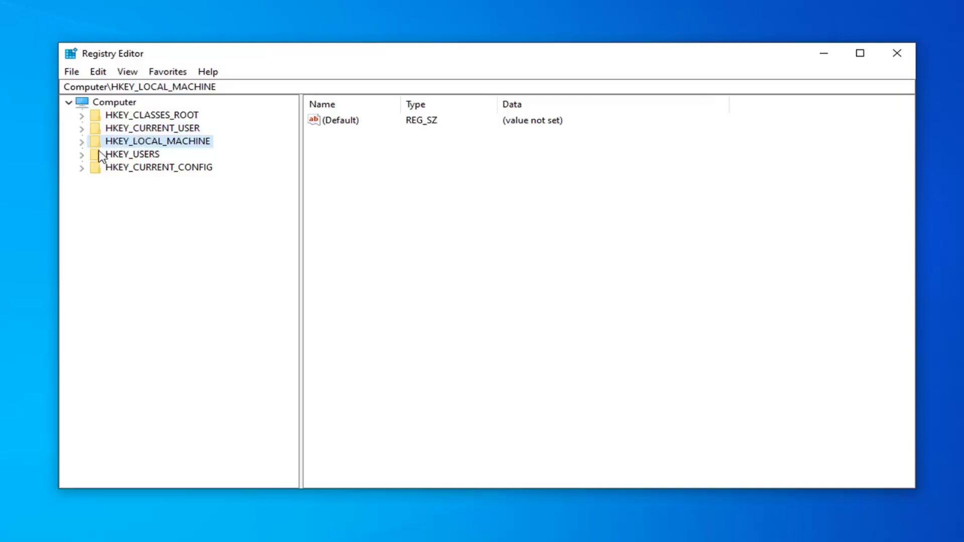
Step: Expand HKEY_LOCAL_MACHINE\SOFTWARE\Microsoft\Windows Script Host and select its Settings key
{"action": "double_click", "coordinate": [142, 142]}
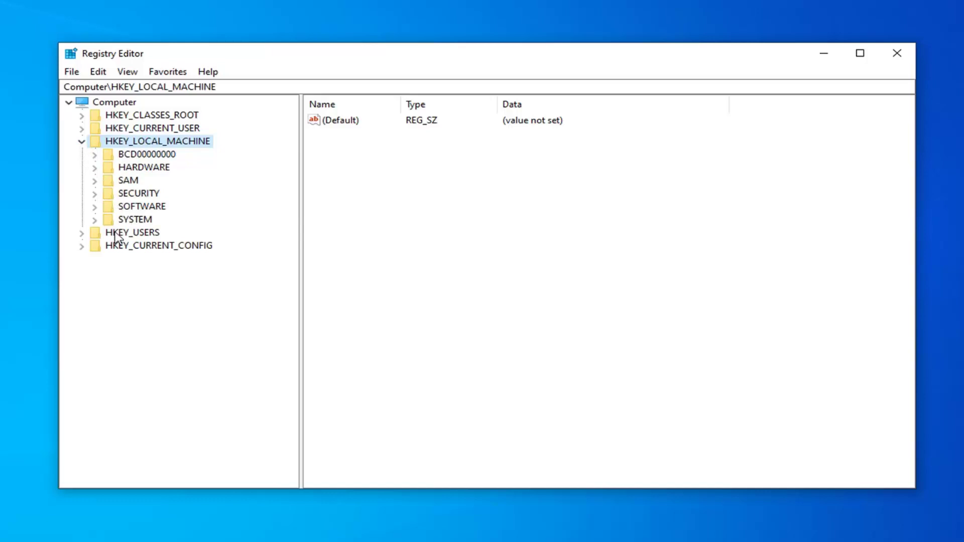
{"action": "left_click", "coordinate": [129, 211]}
{"action": "double_click", "coordinate": [129, 211]}
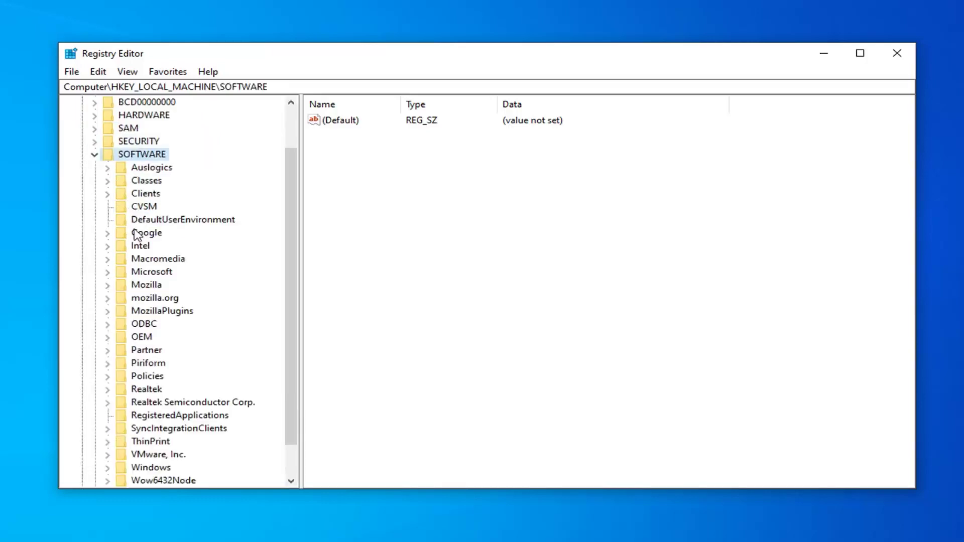
{"action": "left_click", "coordinate": [166, 274]}
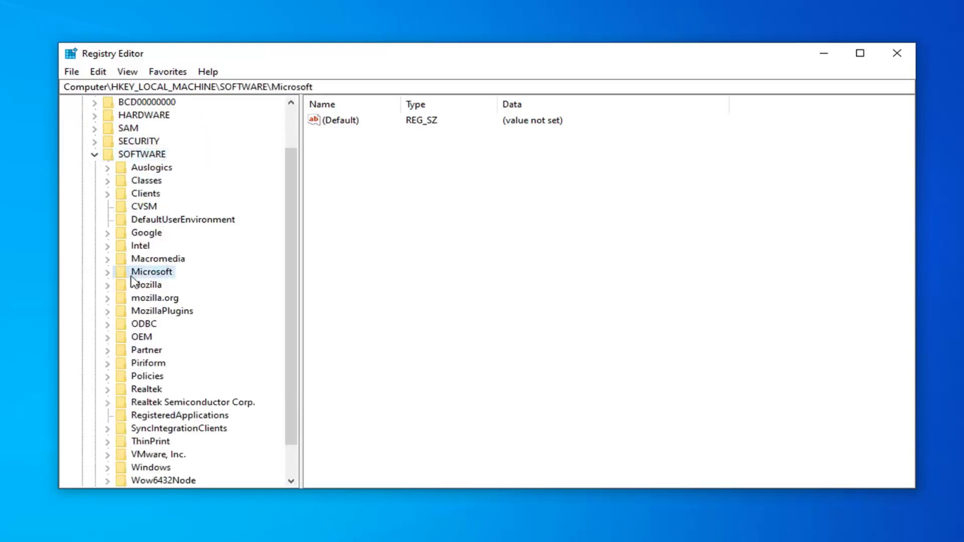
{"action": "double_click", "coordinate": [137, 275]}
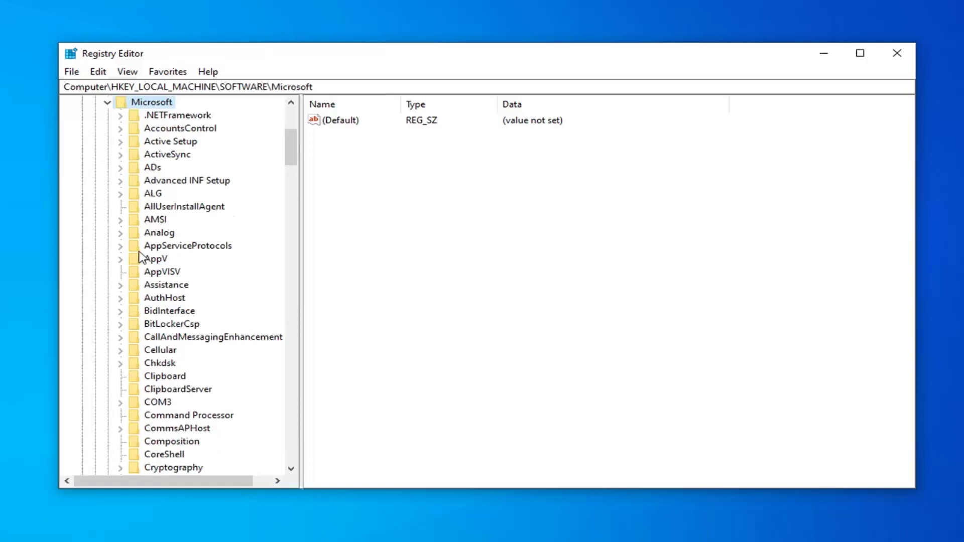
{"action": "scroll", "coordinate": [146, 264], "scroll_direction": "down", "scroll_amount": 11}
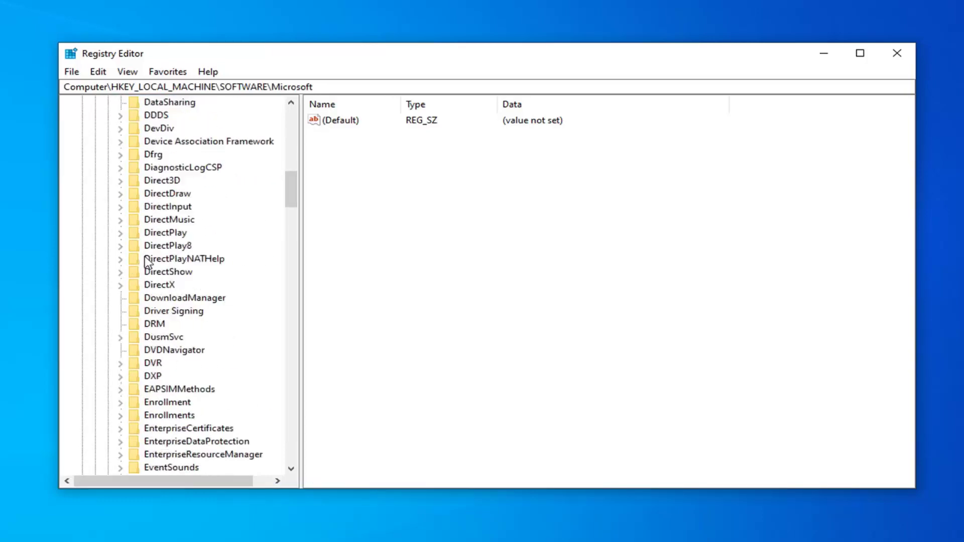
{"action": "scroll", "coordinate": [145, 264], "scroll_direction": "down", "scroll_amount": 20}
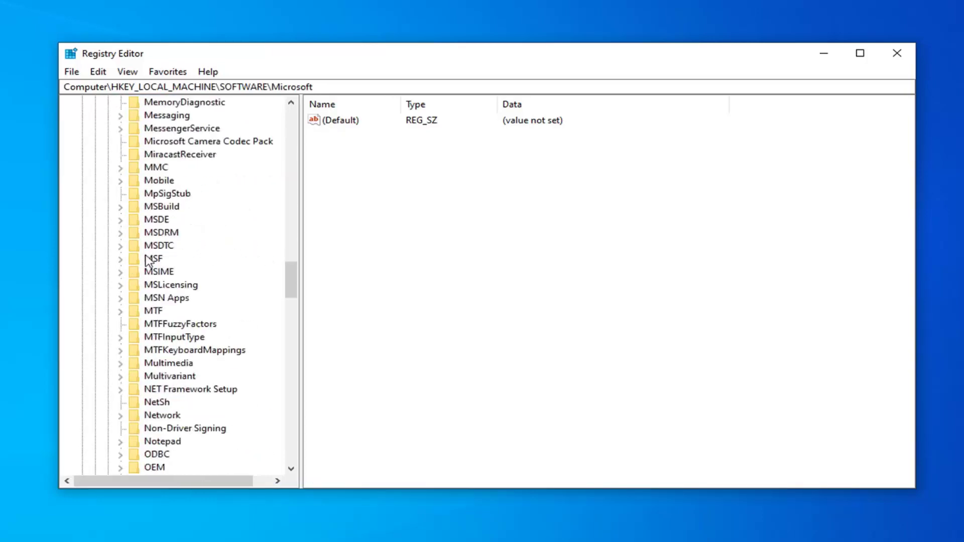
{"action": "scroll", "coordinate": [146, 264], "scroll_direction": "down", "scroll_amount": 15}
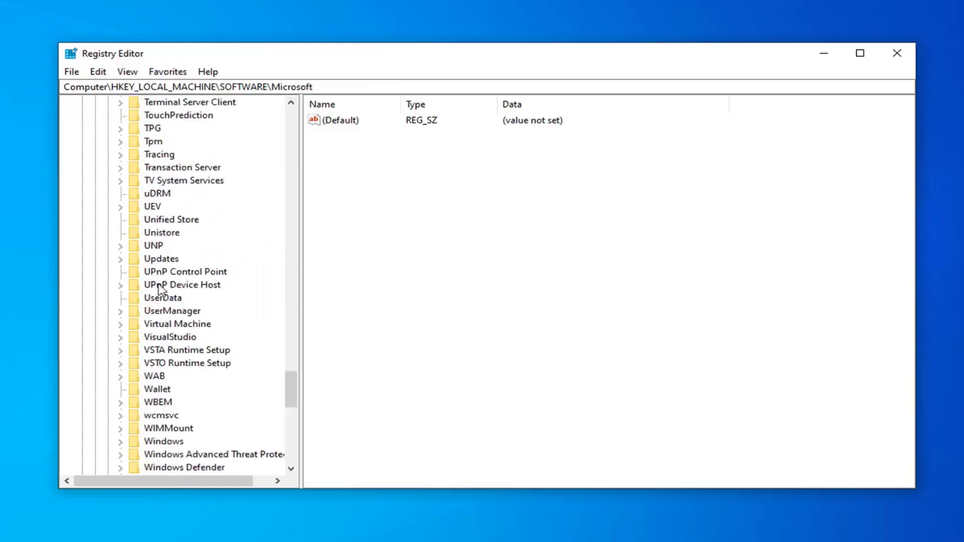
{"action": "left_click", "coordinate": [204, 404]}
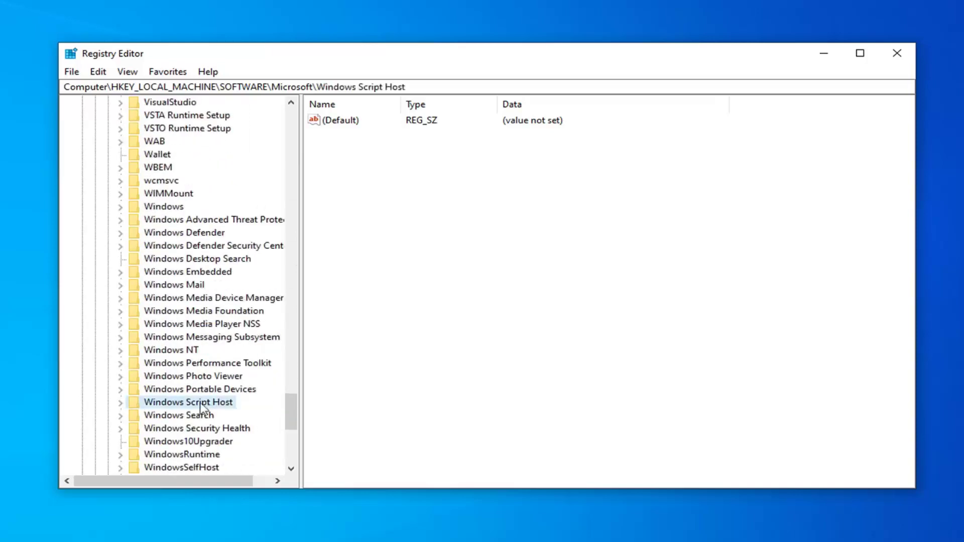
{"action": "double_click", "coordinate": [189, 404]}
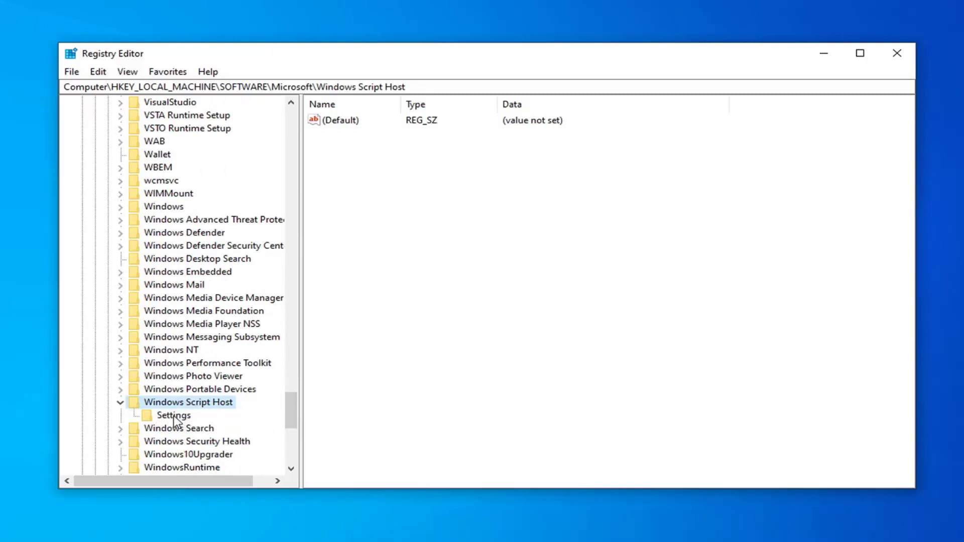
{"action": "left_click", "coordinate": [174, 417]}
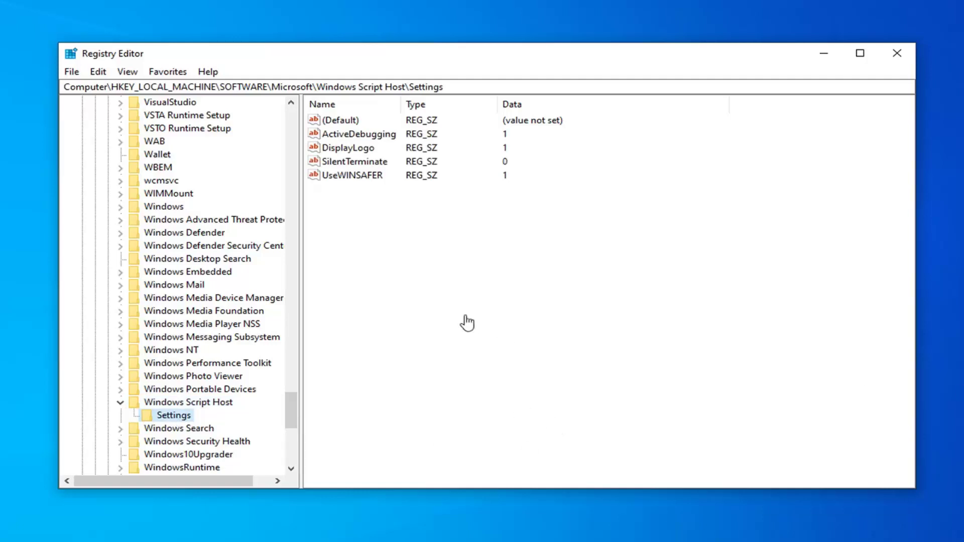
Step: Create a new DWORD (32-bit) value named 'Enabled' in the Settings key
{"action": "right_click", "coordinate": [343, 197]}
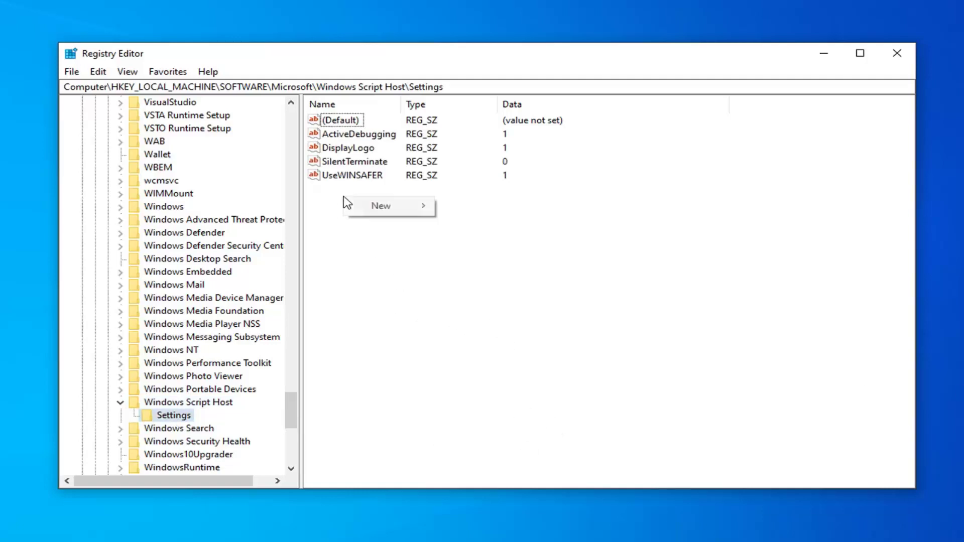
{"action": "mouse_move", "coordinate": [398, 210]}
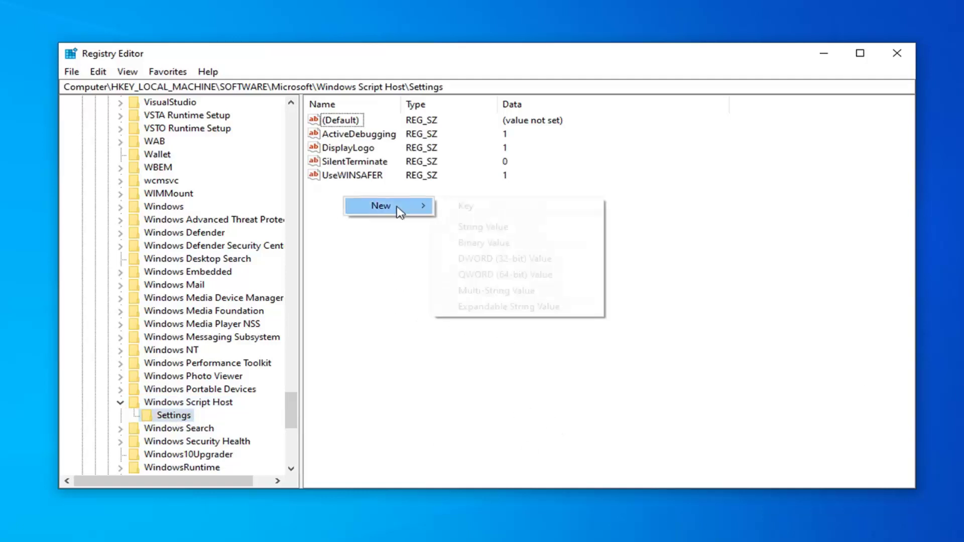
{"action": "left_click", "coordinate": [507, 265]}
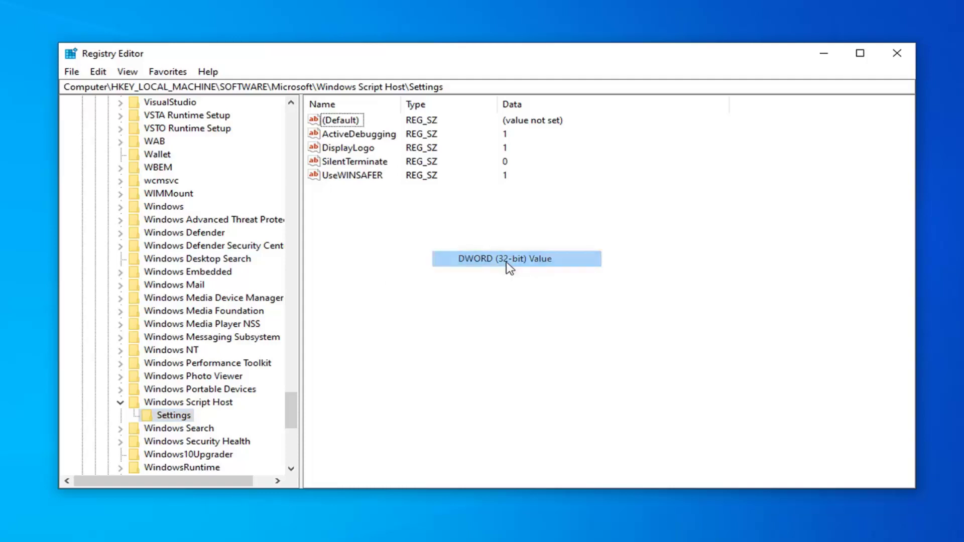
{"action": "type", "text": "E"}
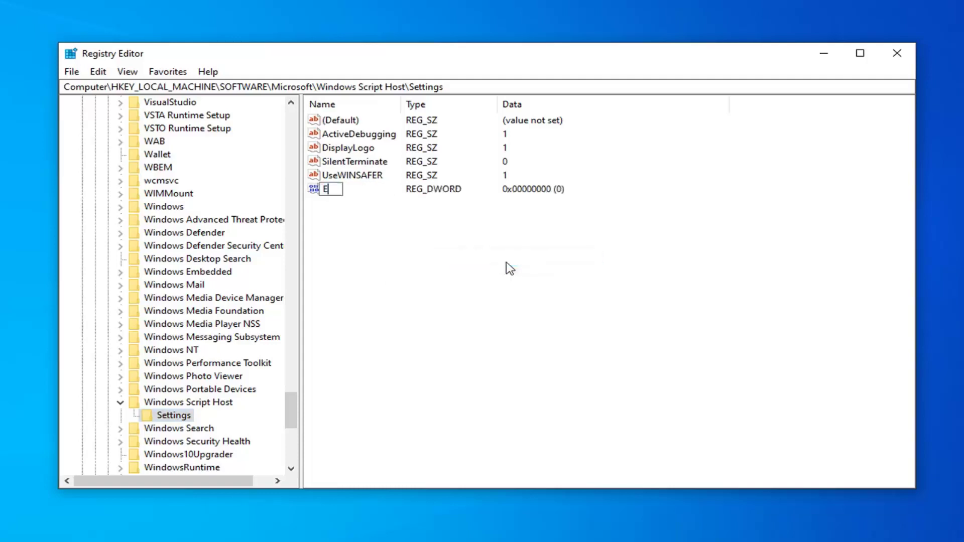
{"action": "type", "text": "nabled"}
{"action": "key", "text": "Return"}
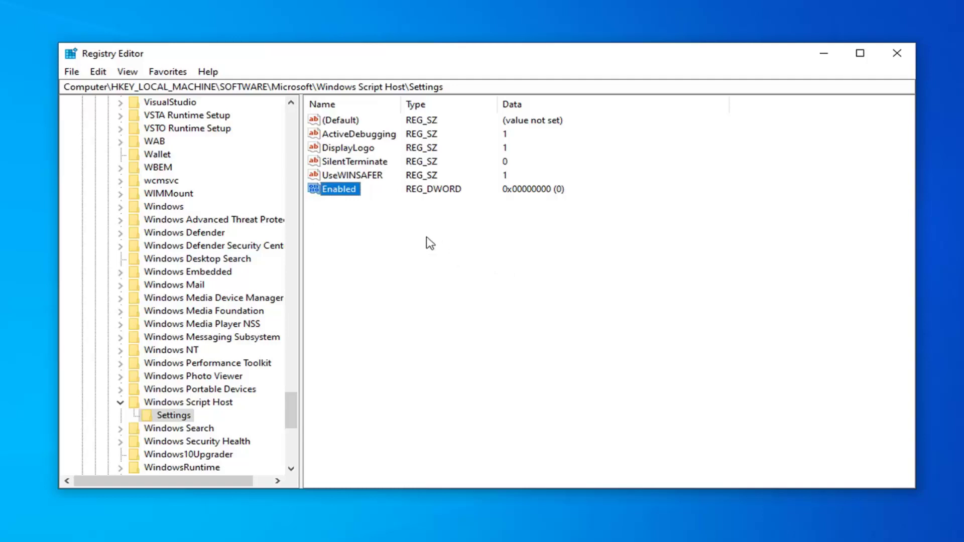
Step: Change the Enabled value's data from 0 to 1 and save it
{"action": "double_click", "coordinate": [346, 193]}
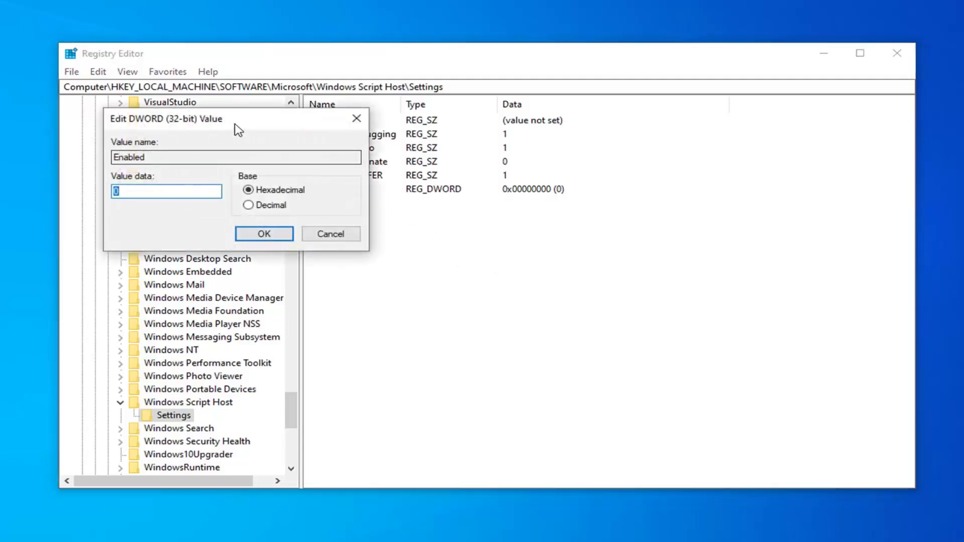
{"action": "left_click_drag", "start_coordinate": [235, 129], "coordinate": [376, 151]}
{"action": "key", "text": "BackSpace"}
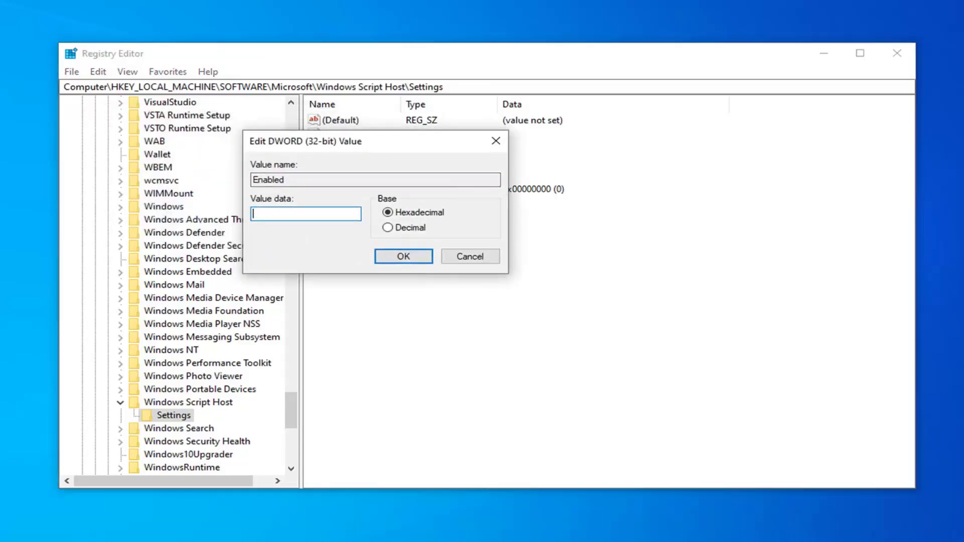
{"action": "type", "text": "1"}
{"action": "left_click", "coordinate": [421, 260]}
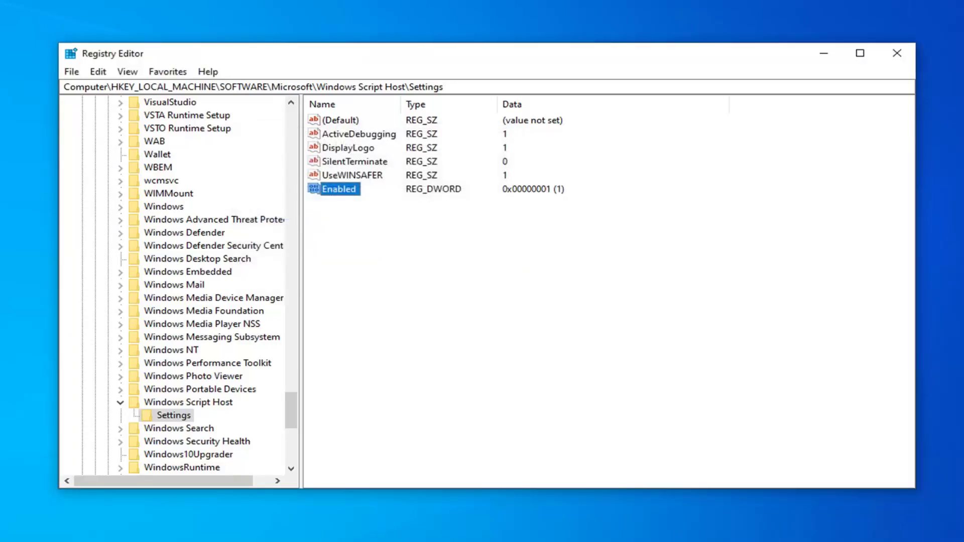
Step: Collapse Windows Script Host, Microsoft, SOFTWARE and HKEY_LOCAL_MACHINE, select Computer, and close Registry Editor
{"action": "left_click", "coordinate": [120, 402]}
{"action": "scroll", "coordinate": [249, 224], "scroll_direction": "up", "scroll_amount": 20}
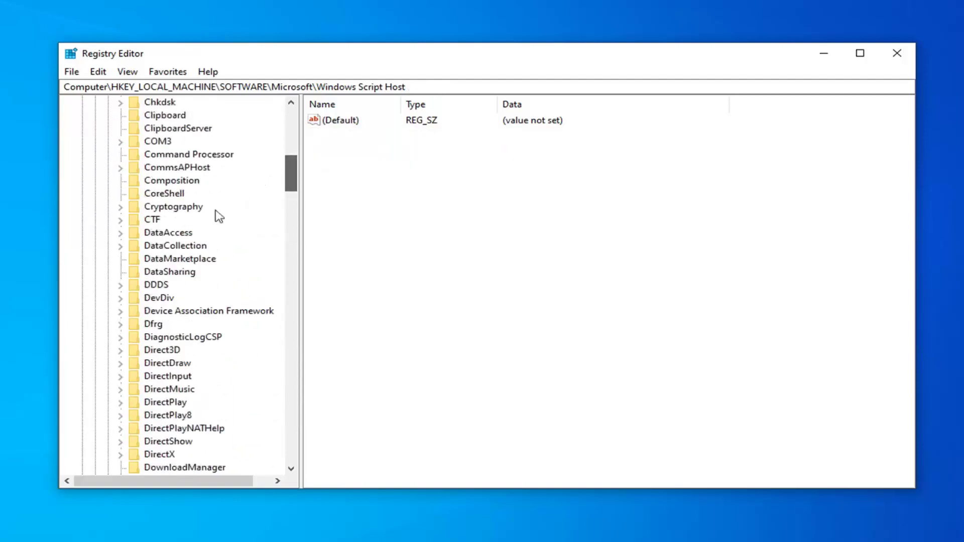
{"action": "left_click", "coordinate": [107, 324]}
{"action": "left_click", "coordinate": [94, 206]}
{"action": "left_click", "coordinate": [81, 141]}
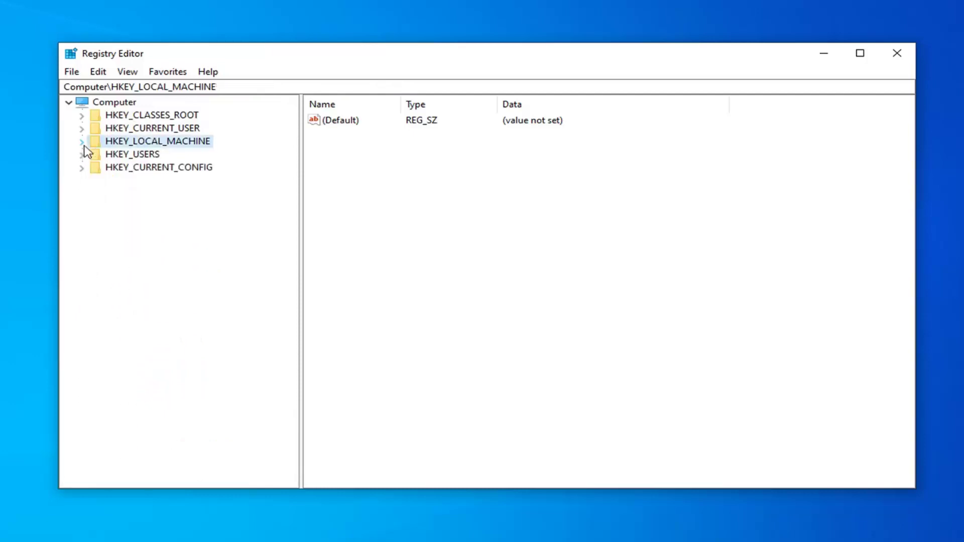
{"action": "left_click", "coordinate": [106, 103]}
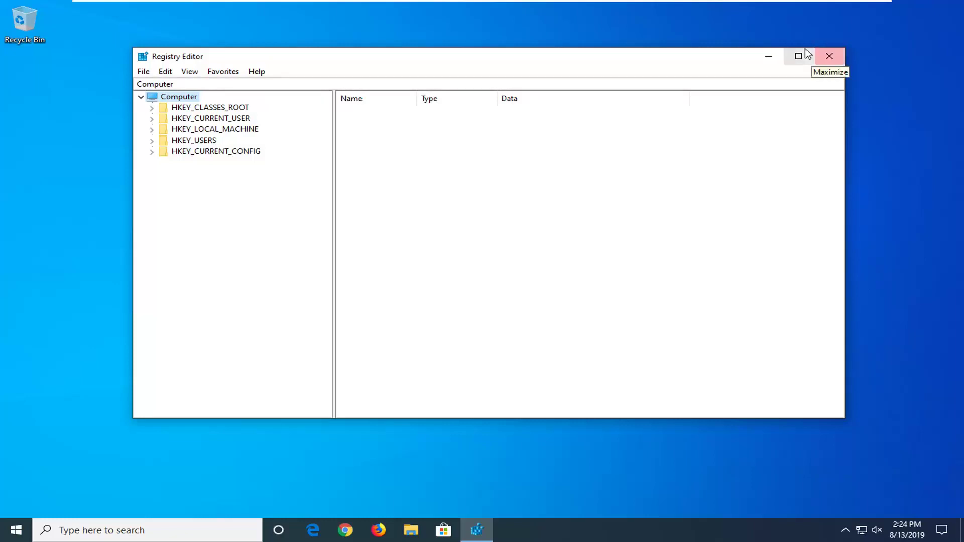
{"action": "left_click", "coordinate": [819, 57]}
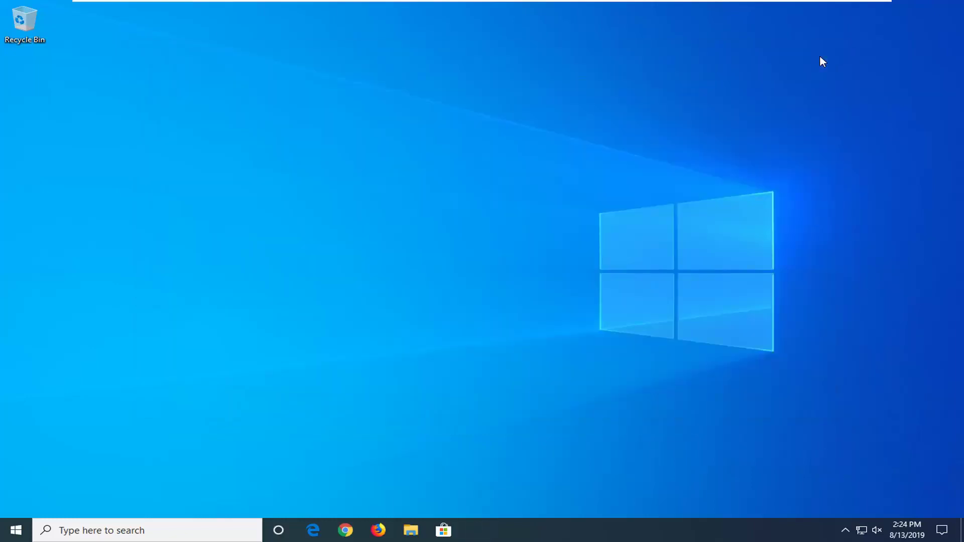